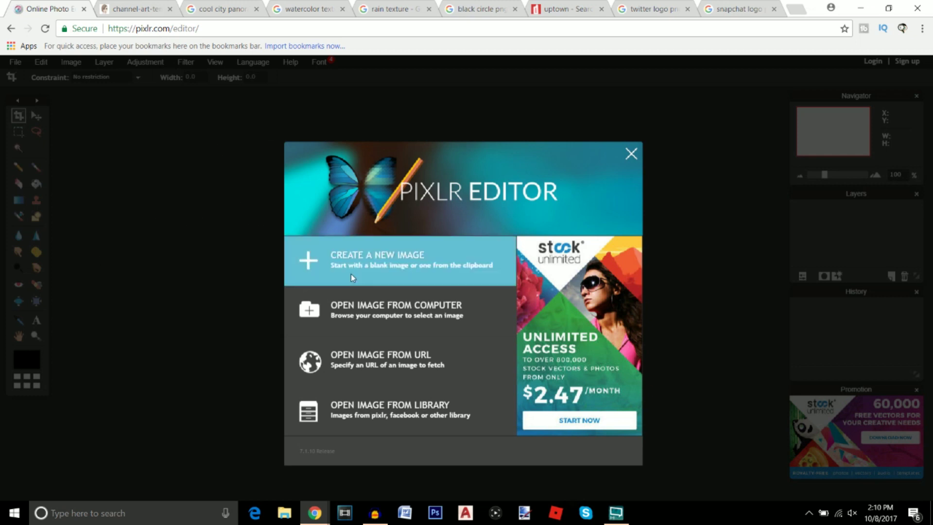
Create a new blank image 2560 px wide and 1440 px high with a transparent background.
click(390, 263)
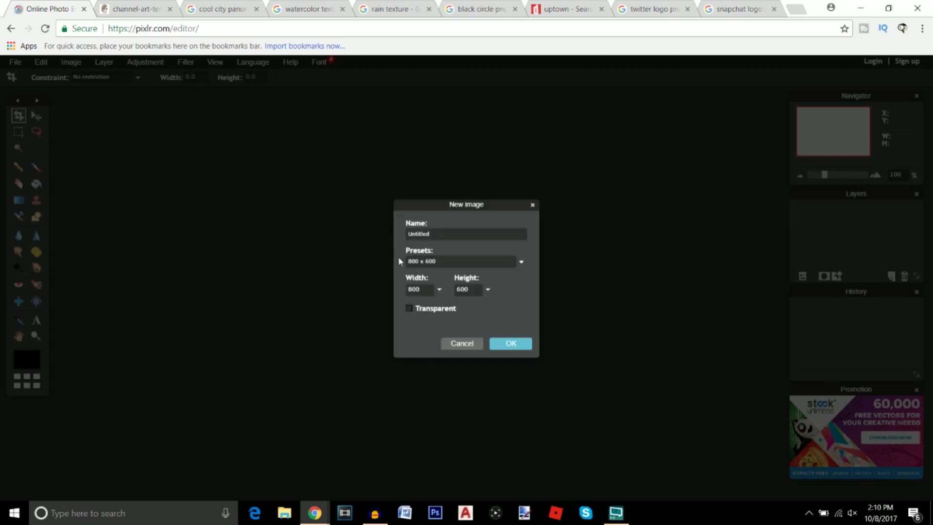
double_click(426, 291)
text(2)
key(BackSpace)
key(BackSpace)
key(BackSpace)
text(1440)
click(409, 309)
click(511, 343)
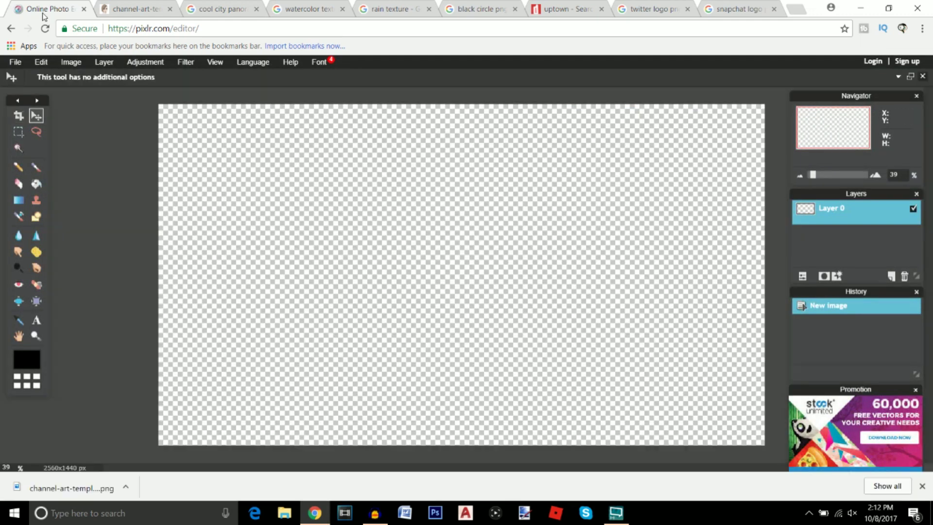
Save the channel art template image to the Desktop as the PNG channel-art-template-fireworks (1).
click(138, 9)
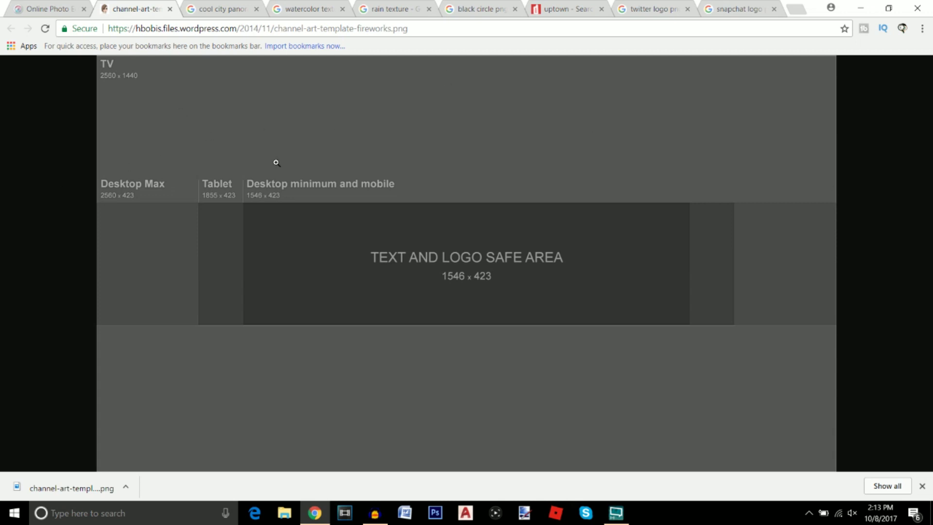
right_click(441, 172)
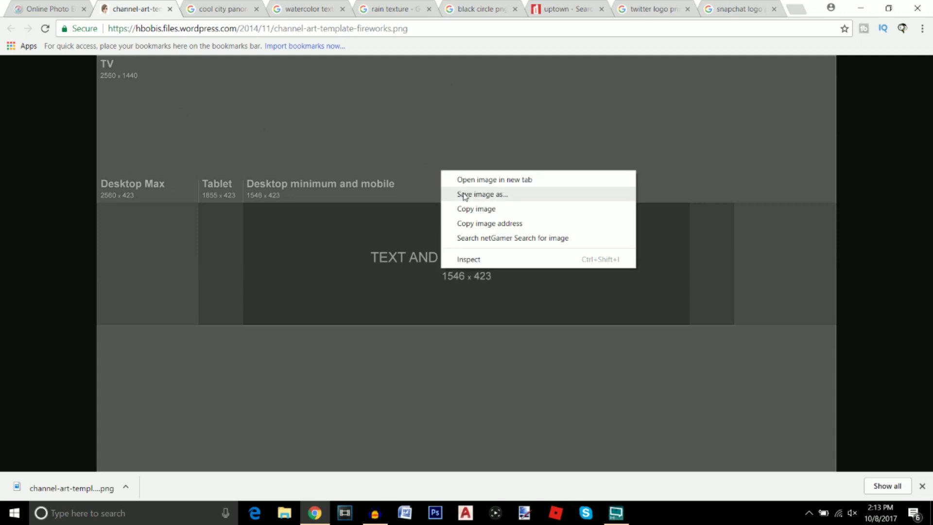
click(459, 193)
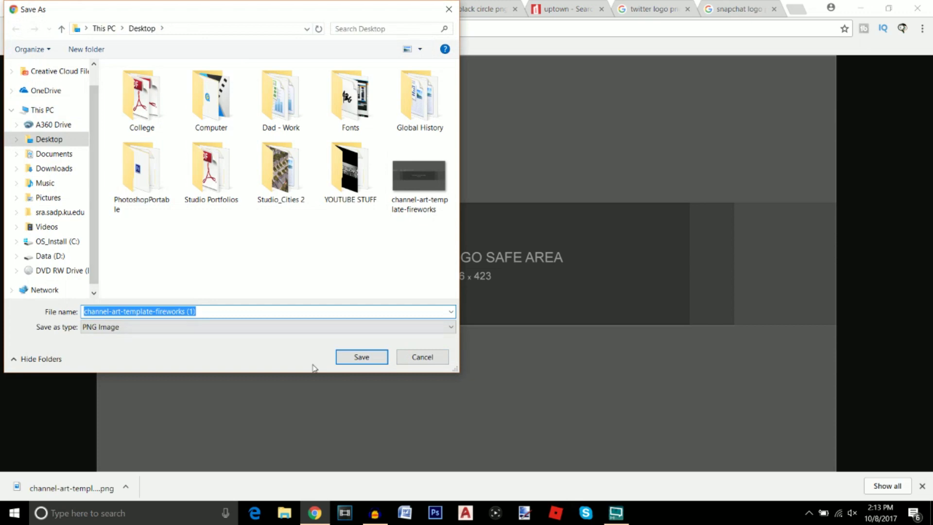
click(368, 358)
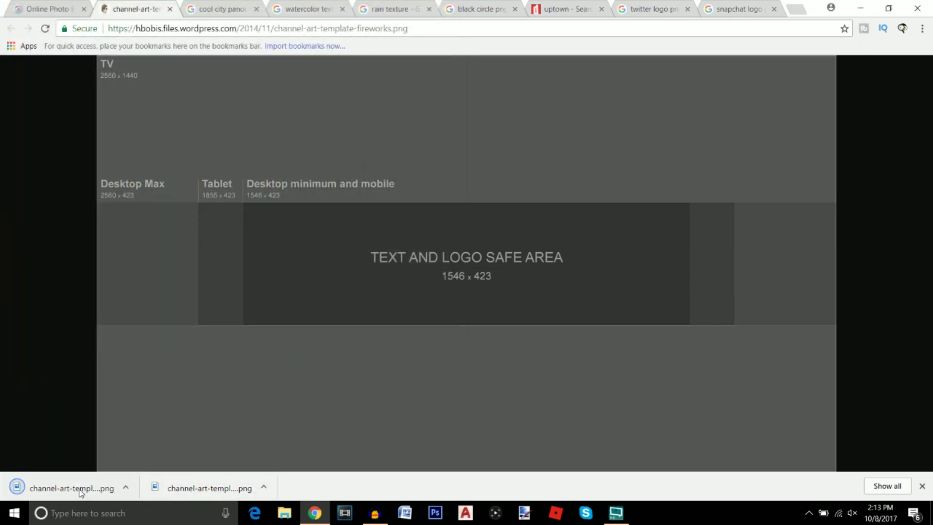
Return to Pixlr Editor and open channel-art-template-fireworks (1) from the Desktop as a new layer.
click(49, 8)
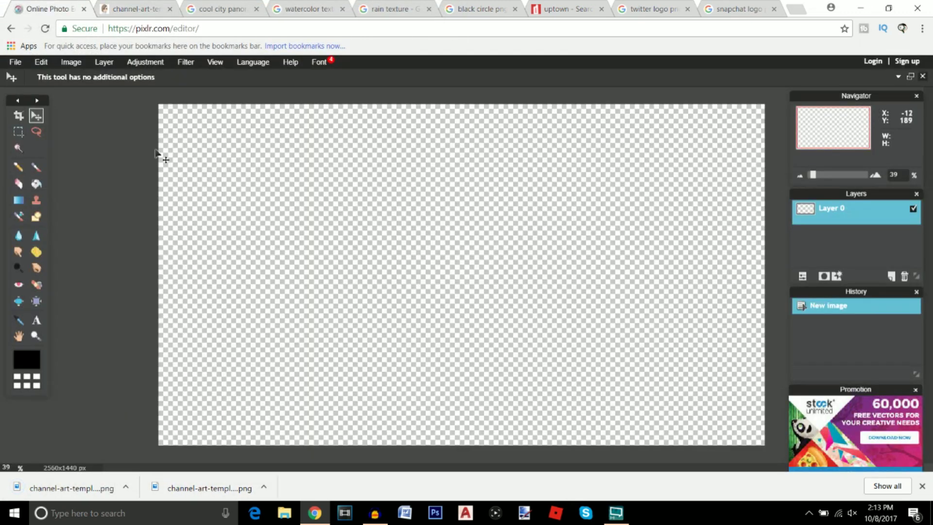
click(103, 62)
click(117, 114)
click(327, 252)
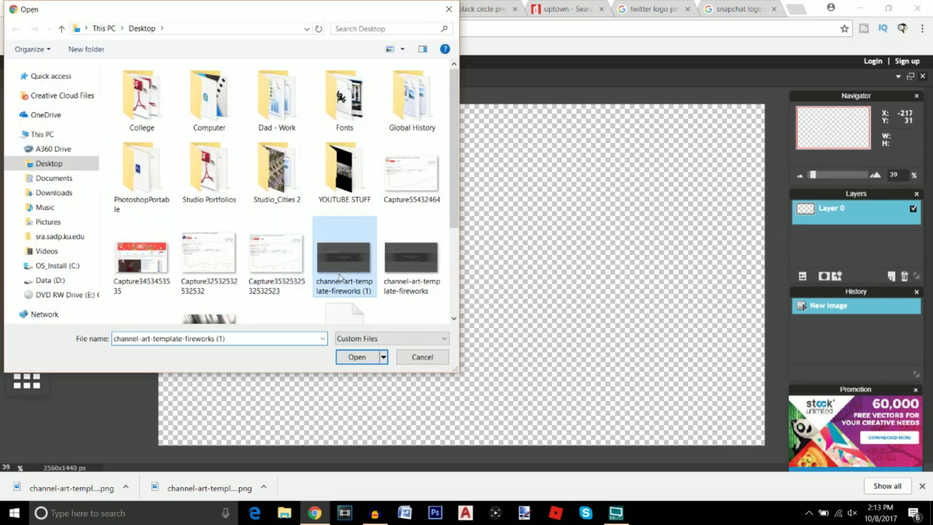
click(358, 357)
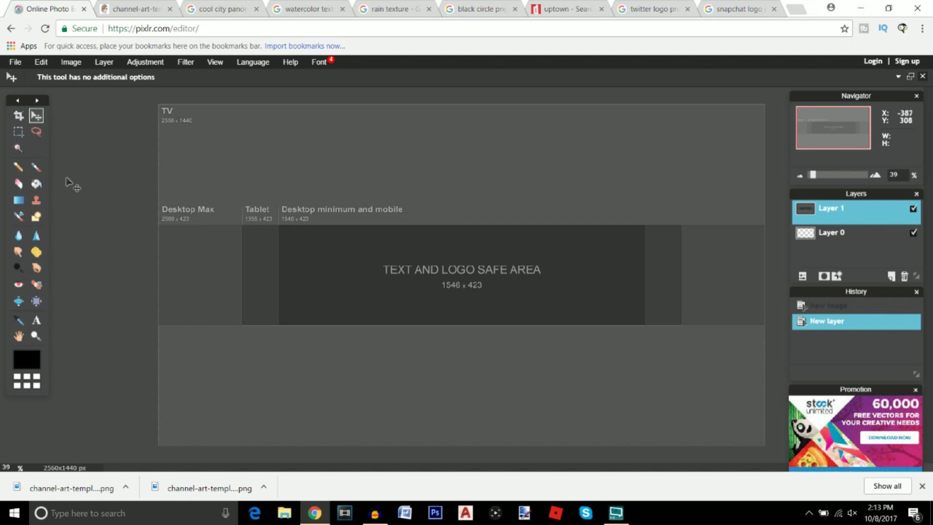
Add a new layer and cover the full-width areas above and below the template's middle band with filled black rectangles.
click(892, 277)
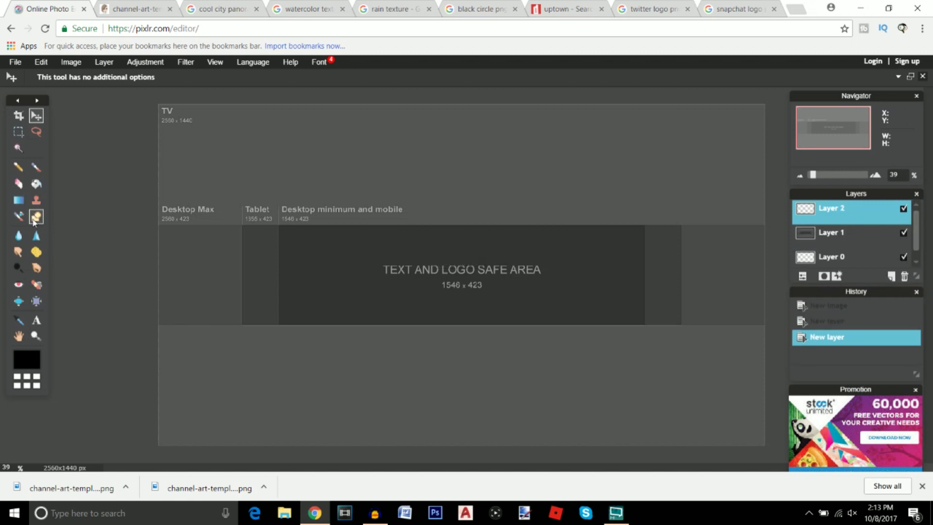
click(37, 218)
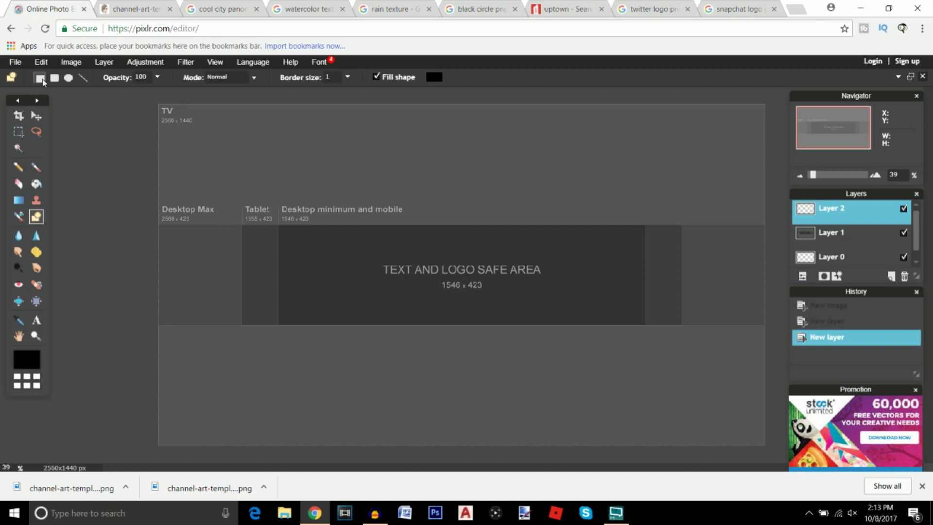
drag(159, 105, 768, 224)
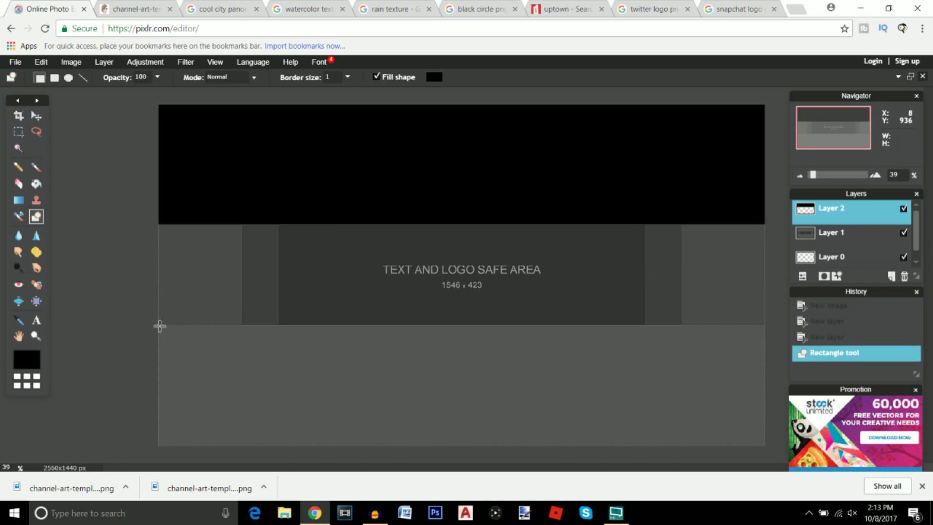
drag(157, 325, 775, 459)
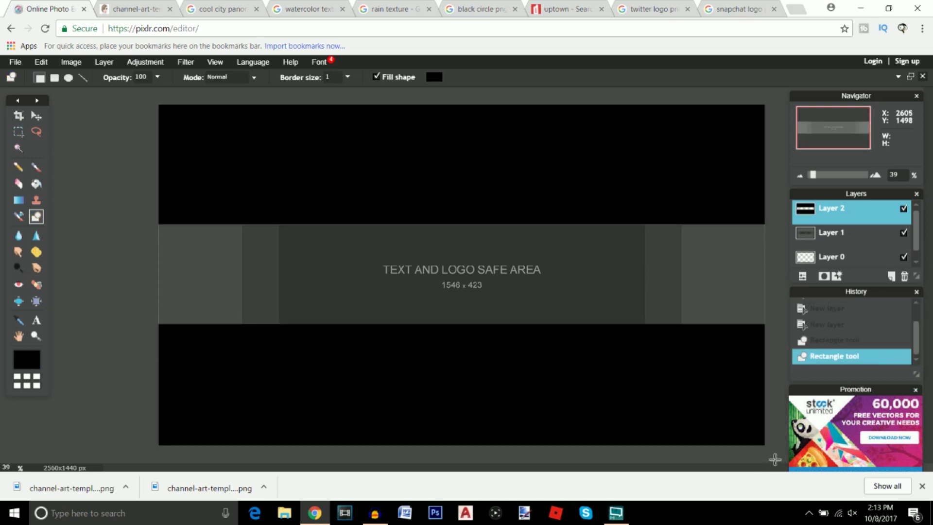
click(36, 115)
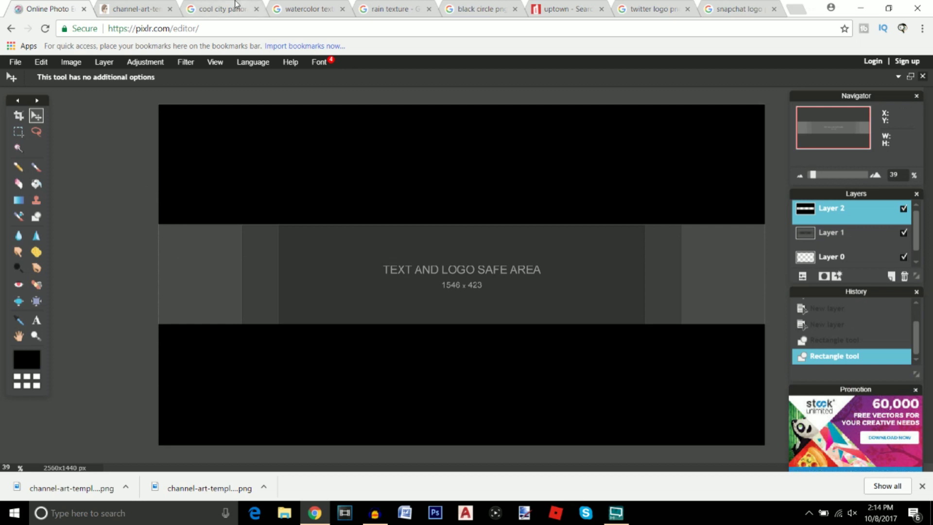
Look through the Google image results for cool city panorama backgrounds and kansas city background for a suitable skyline.
click(218, 8)
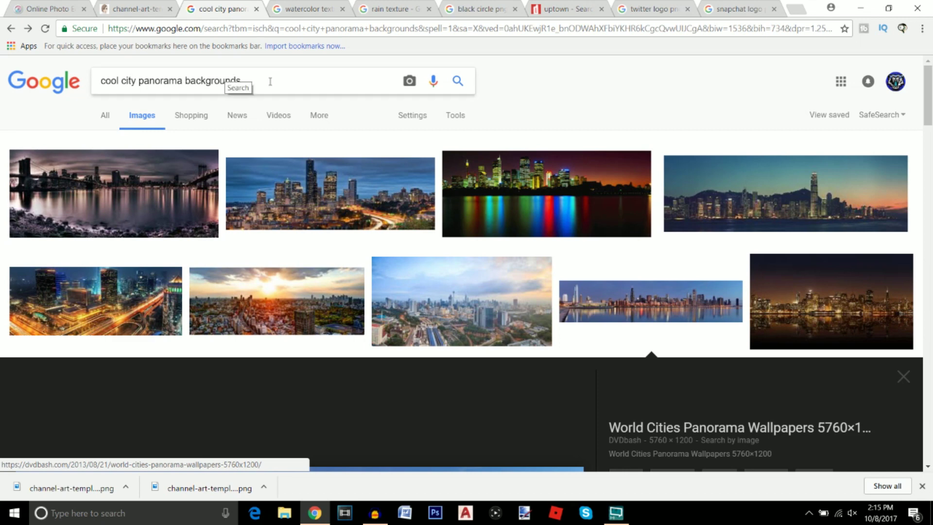
scroll(326, 204, down, 3)
scroll(325, 204, down, 4)
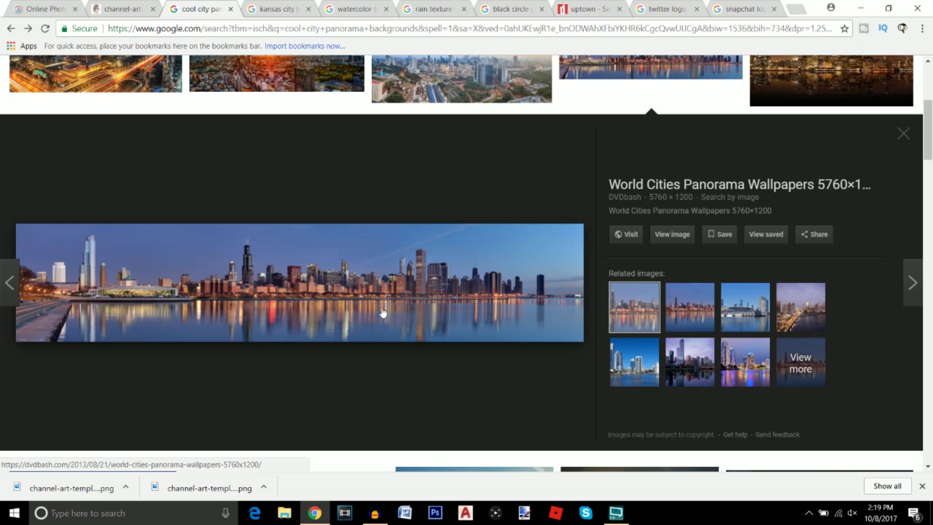
scroll(355, 313, up, 4)
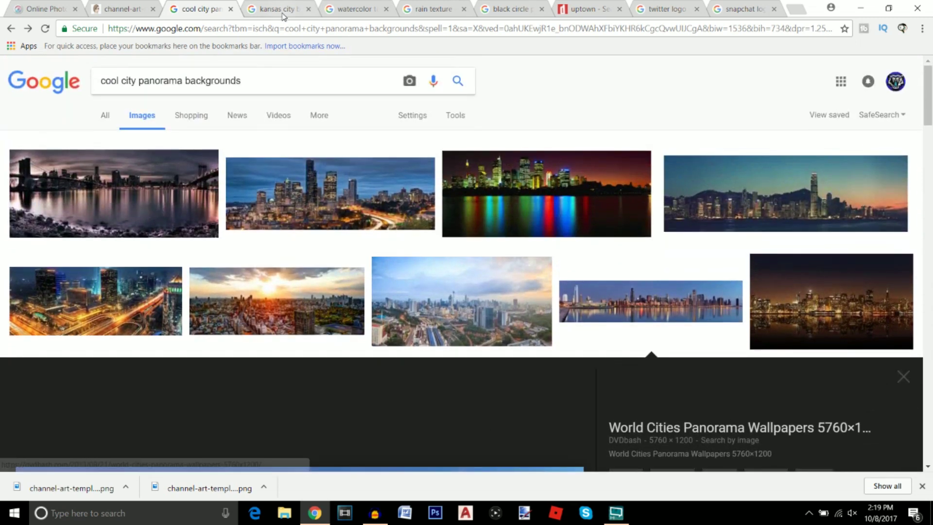
click(283, 11)
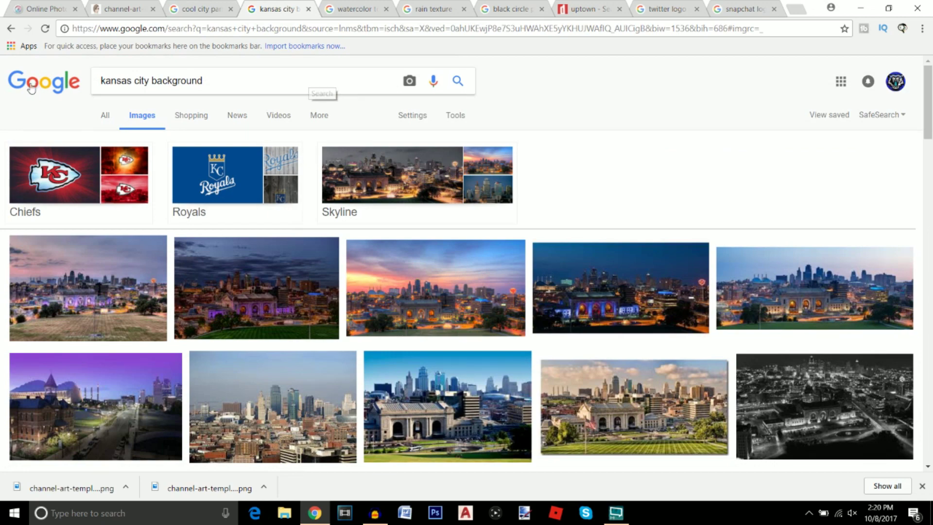
scroll(492, 159, down, 4)
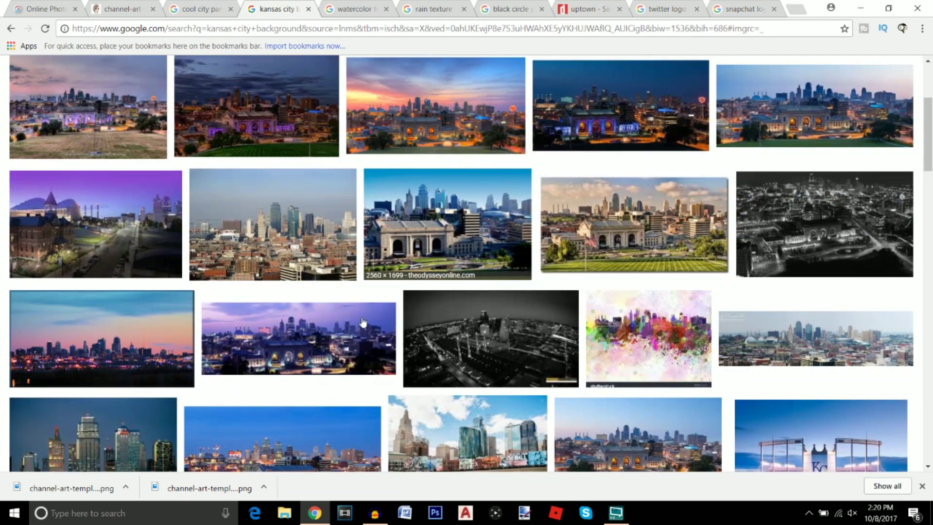
scroll(367, 321, up, 4)
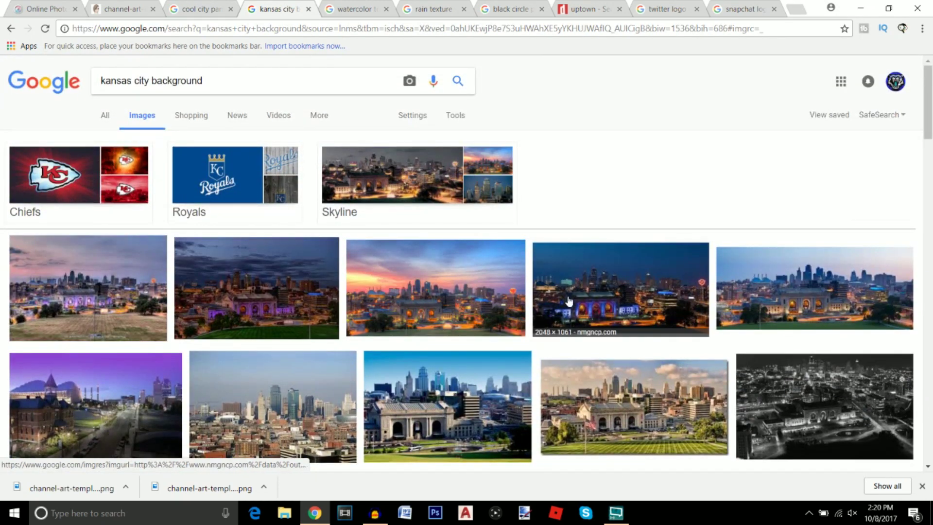
Open the 2048 × 1024 Kansas City sunset skyline image at full size and save it to the Desktop as KC.
click(776, 300)
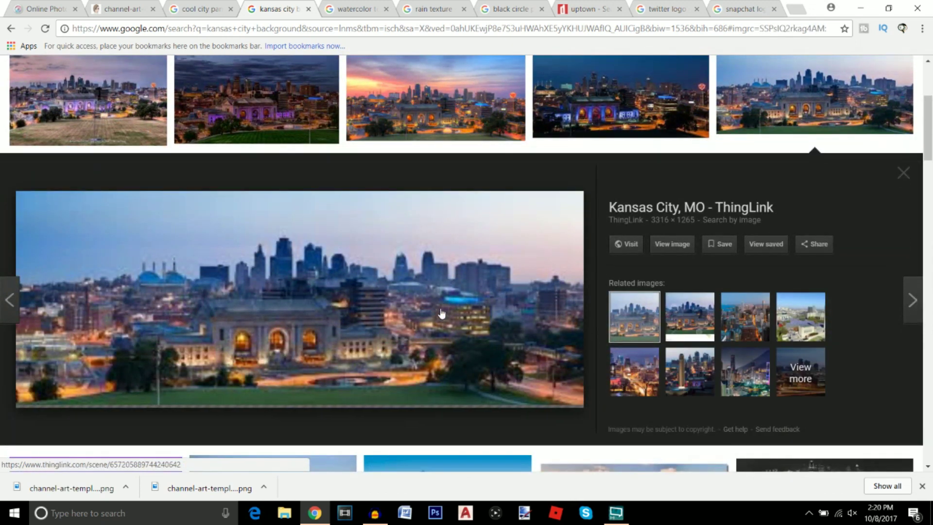
click(428, 125)
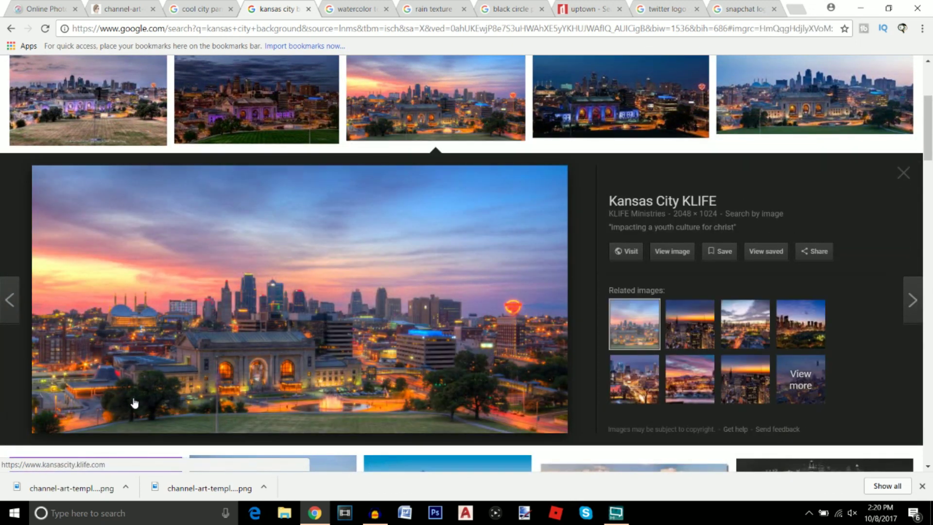
click(673, 252)
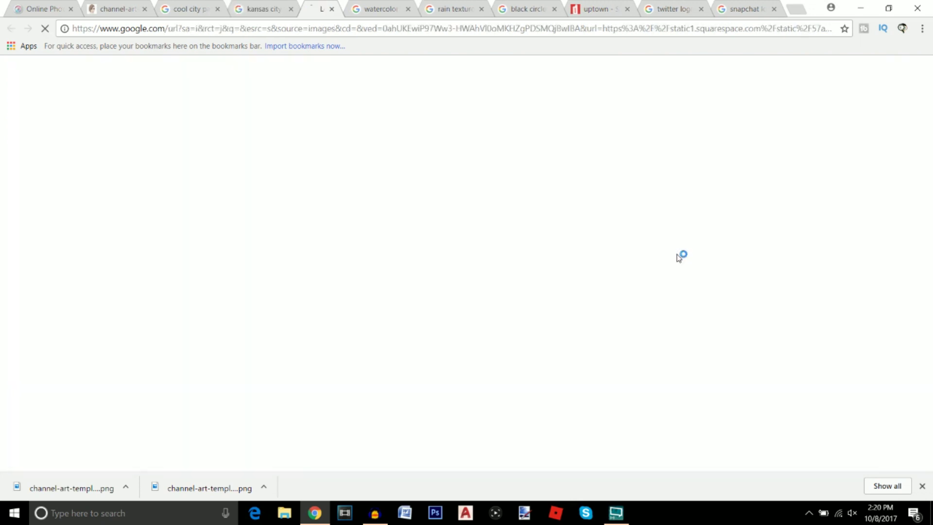
right_click(461, 234)
click(485, 257)
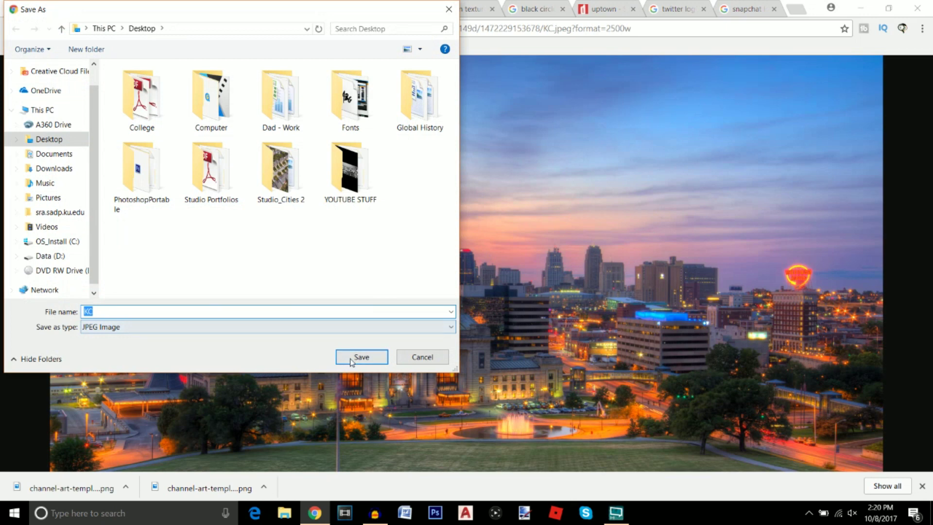
key(Return)
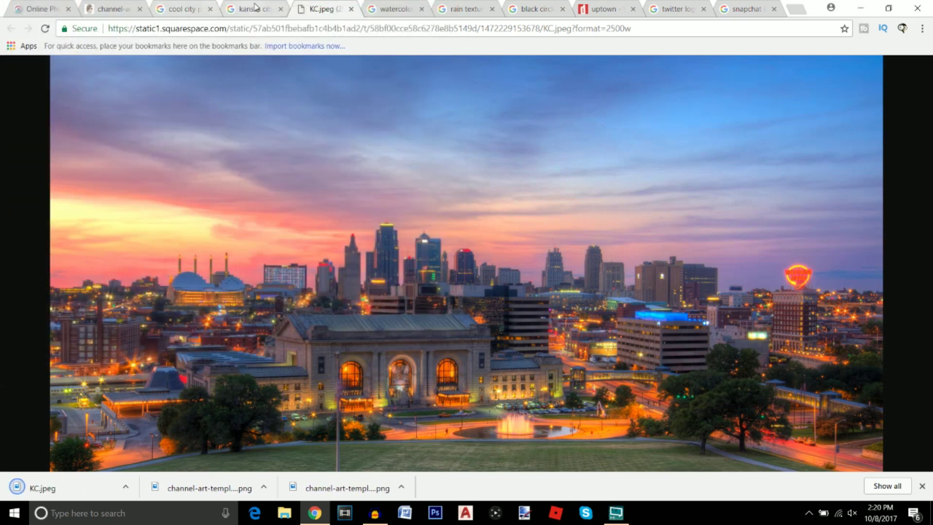
Open the 5760 × 1200 Chicago skyline panorama from the city panorama results at full size and save it as a JPEG to the Desktop.
click(182, 9)
scroll(297, 243, down, 5)
click(670, 174)
right_click(381, 229)
click(422, 247)
click(359, 358)
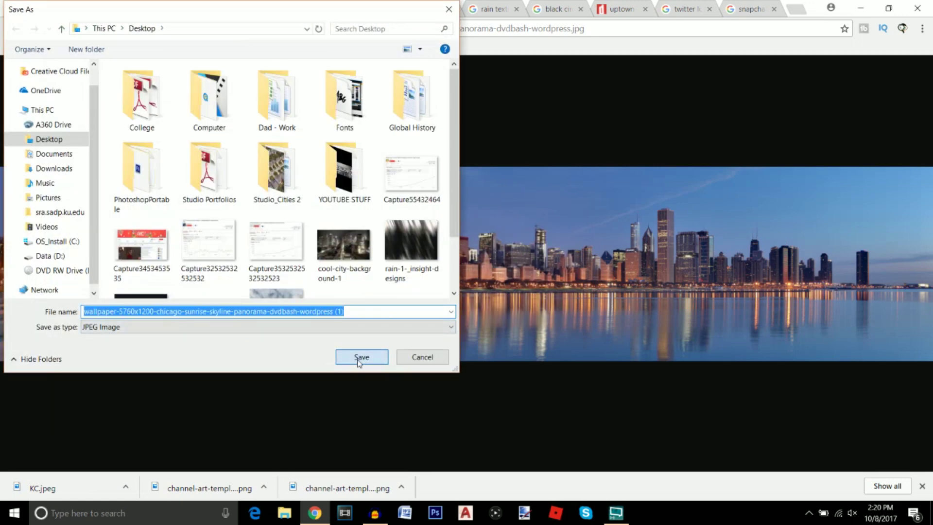
Return to Pixlr Editor and open the Chicago sunrise skyline panorama wallpaper from the Desktop as a new layer.
click(44, 4)
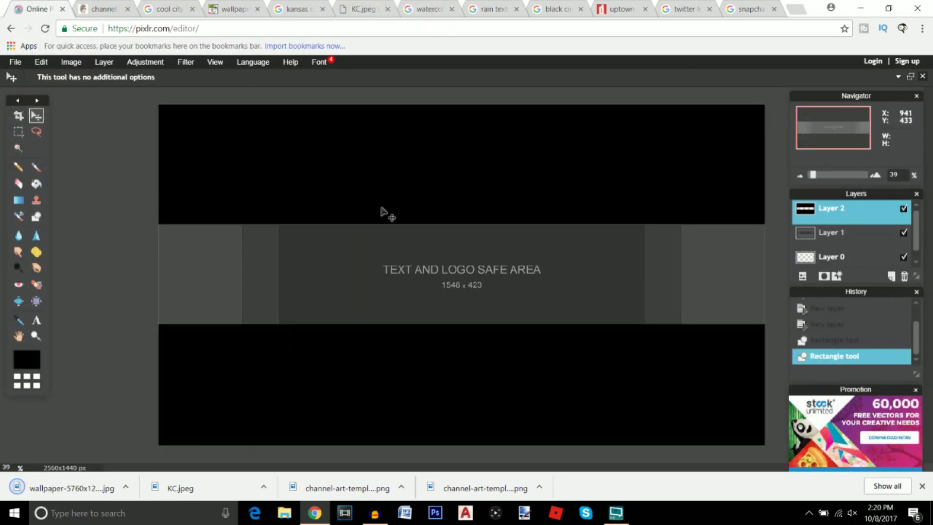
click(112, 61)
click(124, 113)
scroll(259, 231, down, 3)
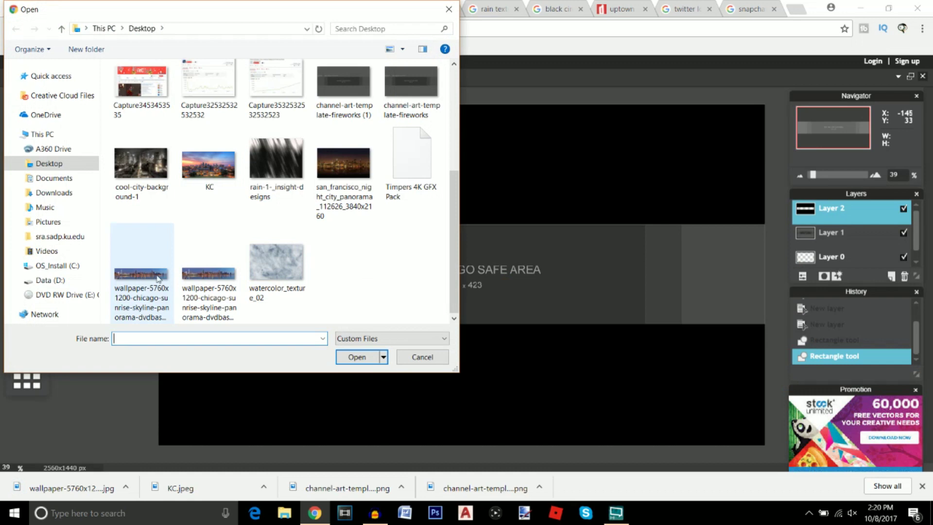
click(155, 283)
click(355, 358)
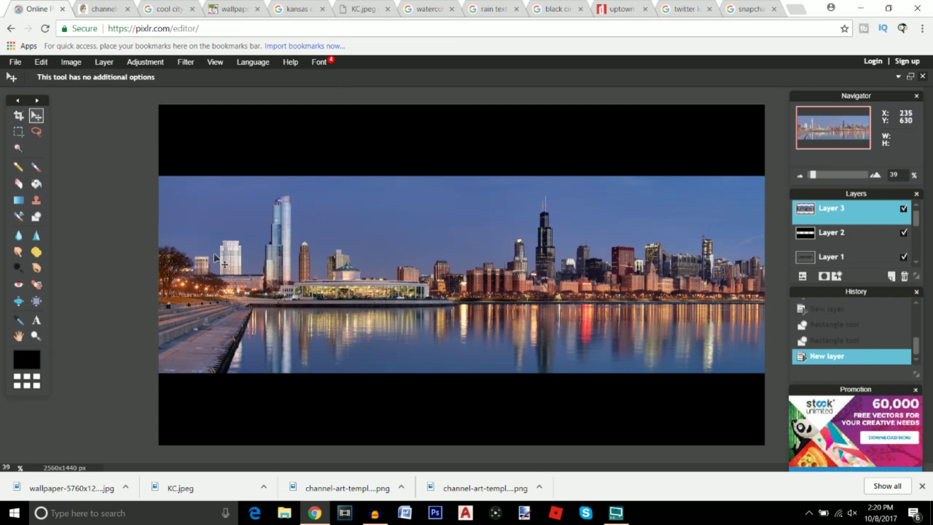
Free transform the skyline layer, scaling and moving it to span the canvas width and cover the template's middle band.
click(46, 60)
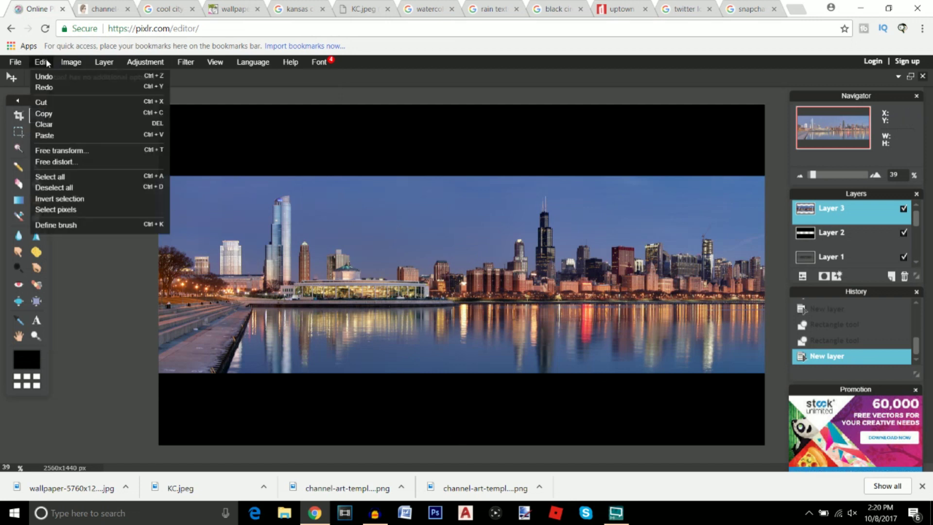
click(59, 149)
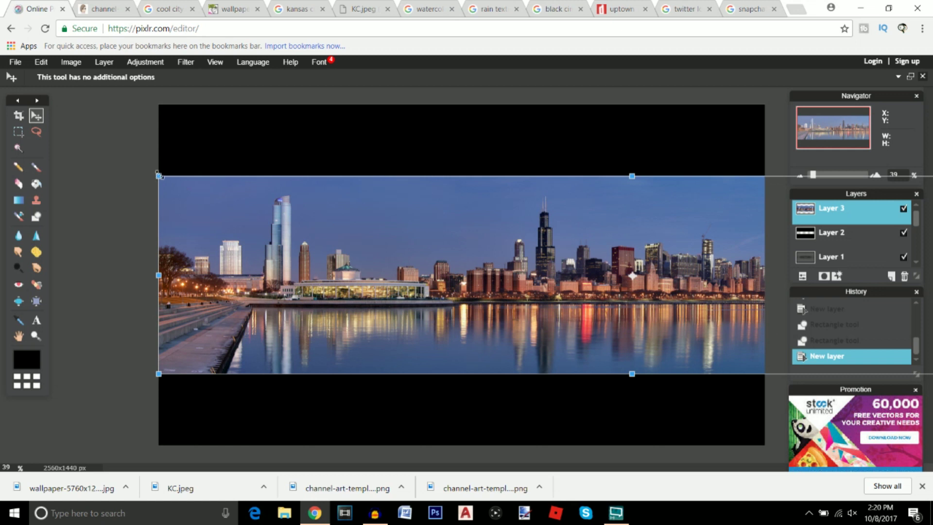
drag(159, 175, 271, 213)
drag(370, 269, 200, 263)
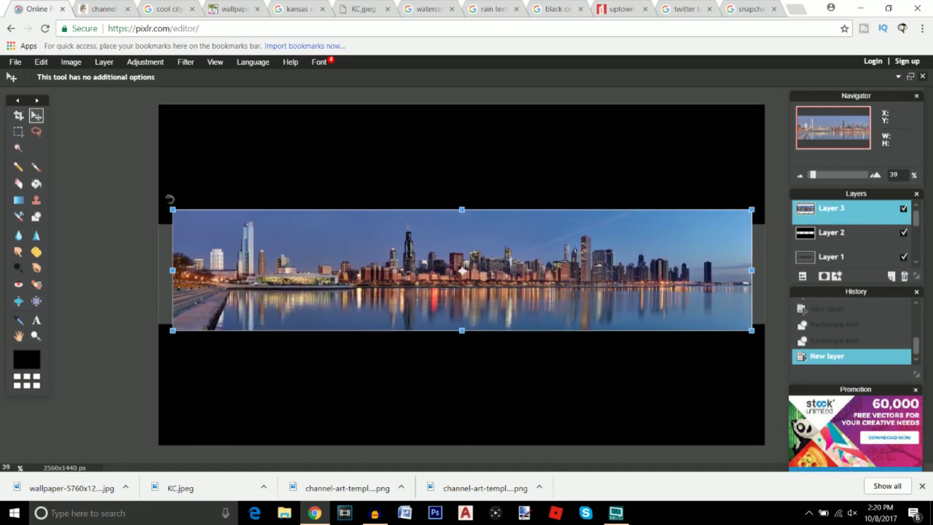
drag(171, 207, 144, 199)
key(Return)
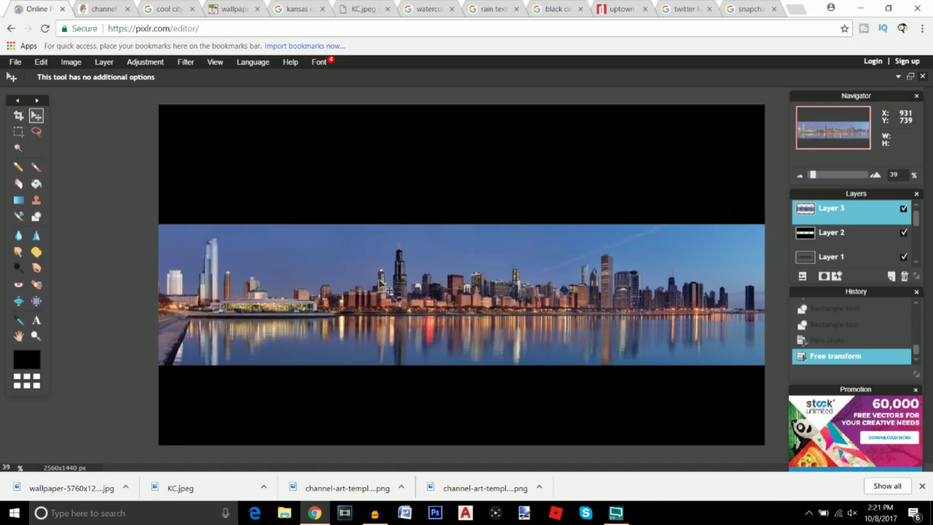